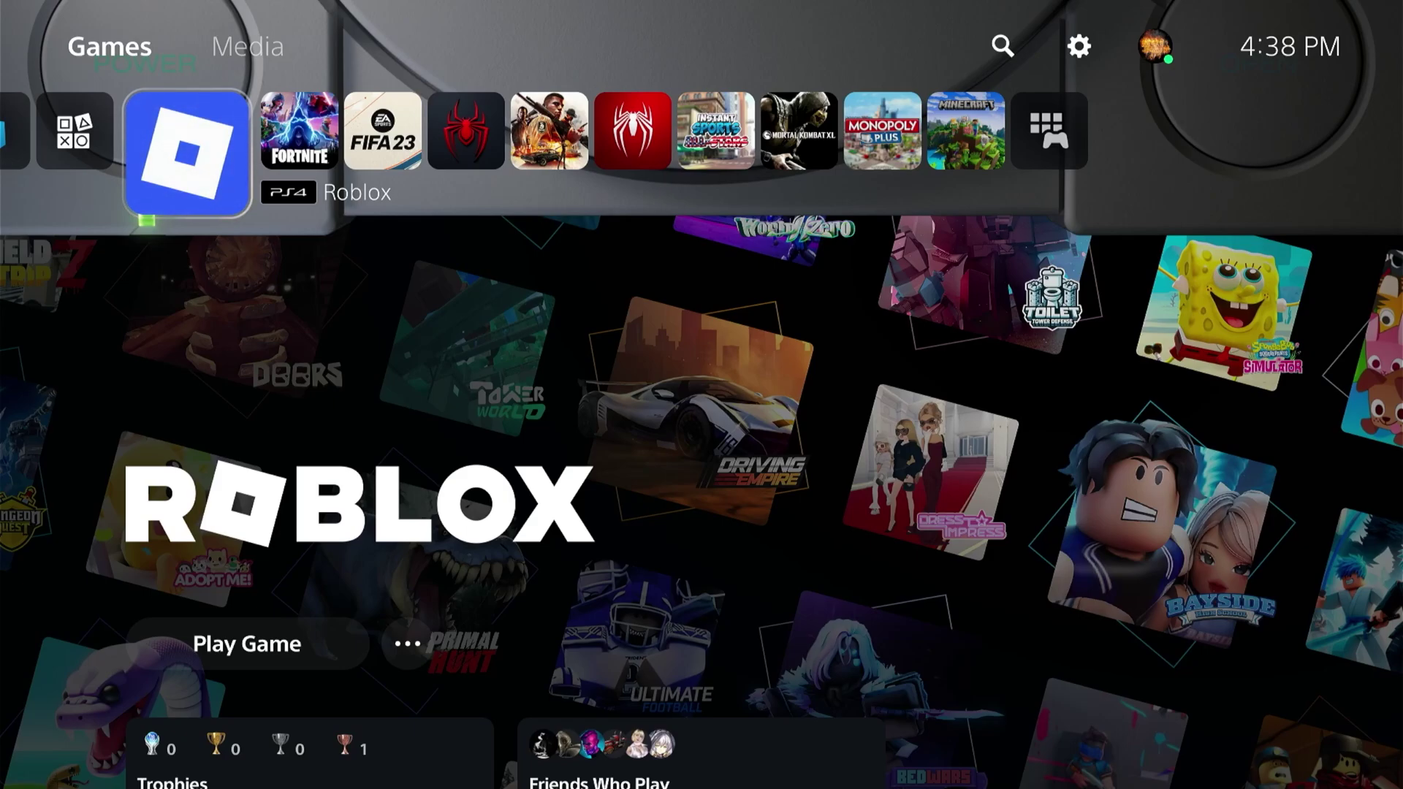
- Browse the home screen game row around Roblox, then open the console Settings
key("Right")
key("Left")
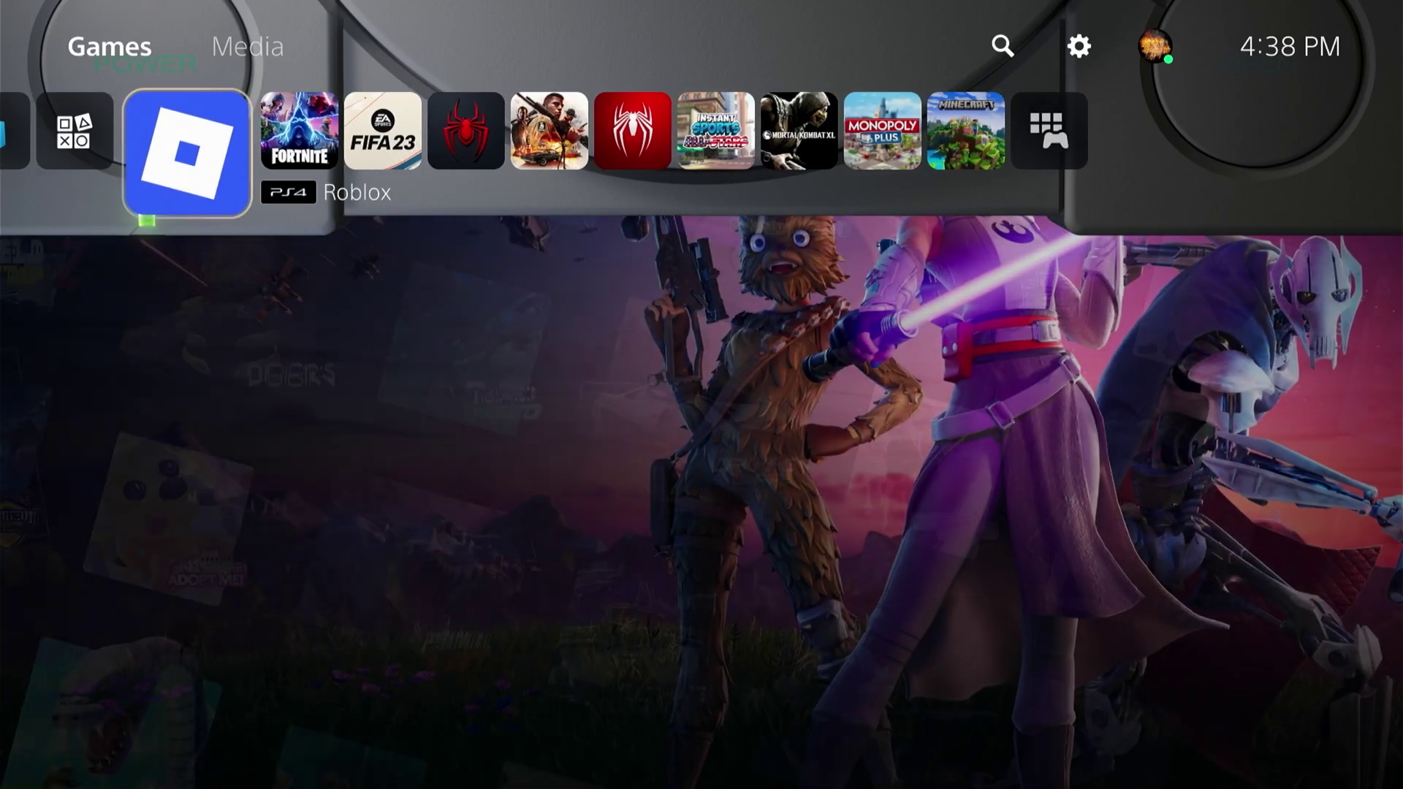
key("Left")
key("Right")
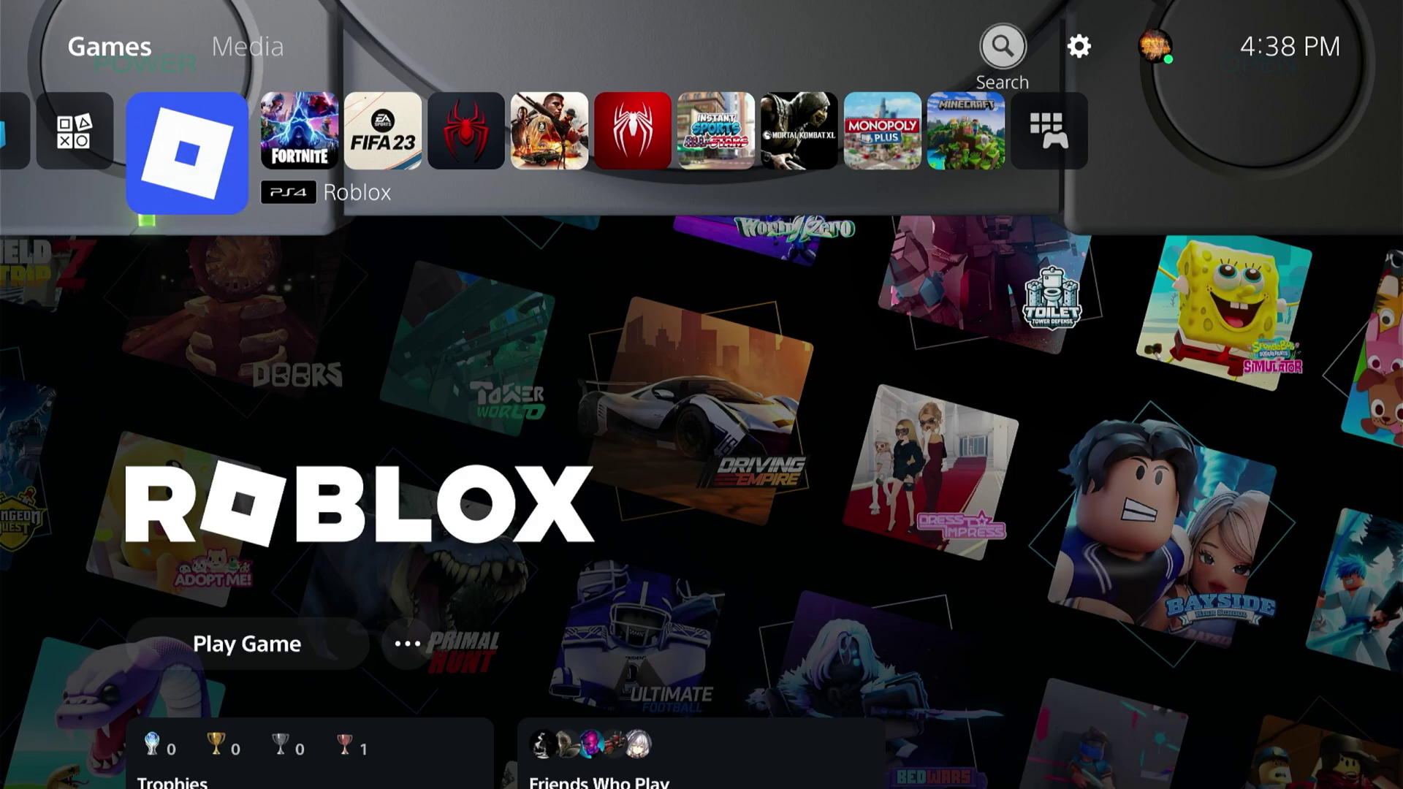
key("Return")
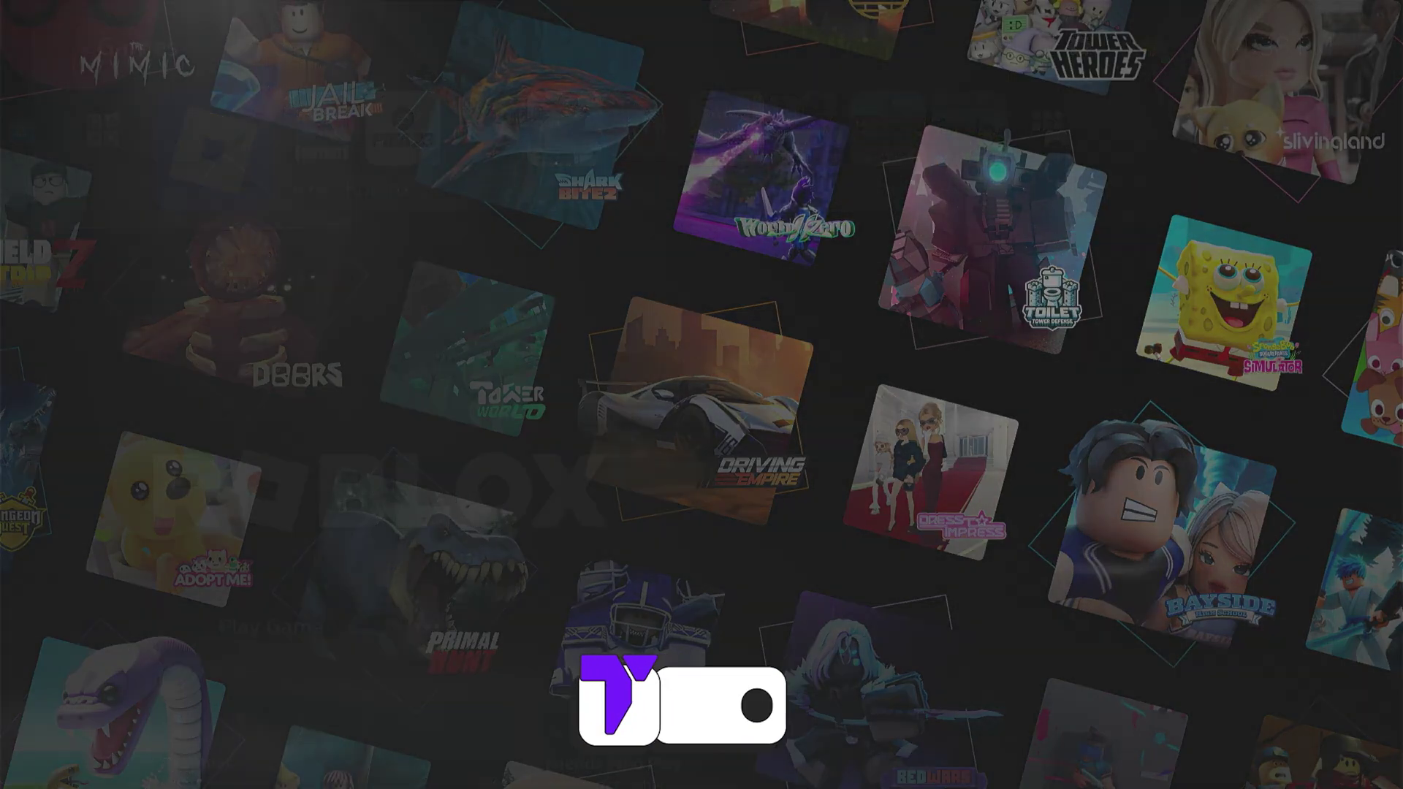
- Open Storage settings and enter the Console Storage categories showing 107.5 GB free
key("Down")
key("Down")
key("Down")
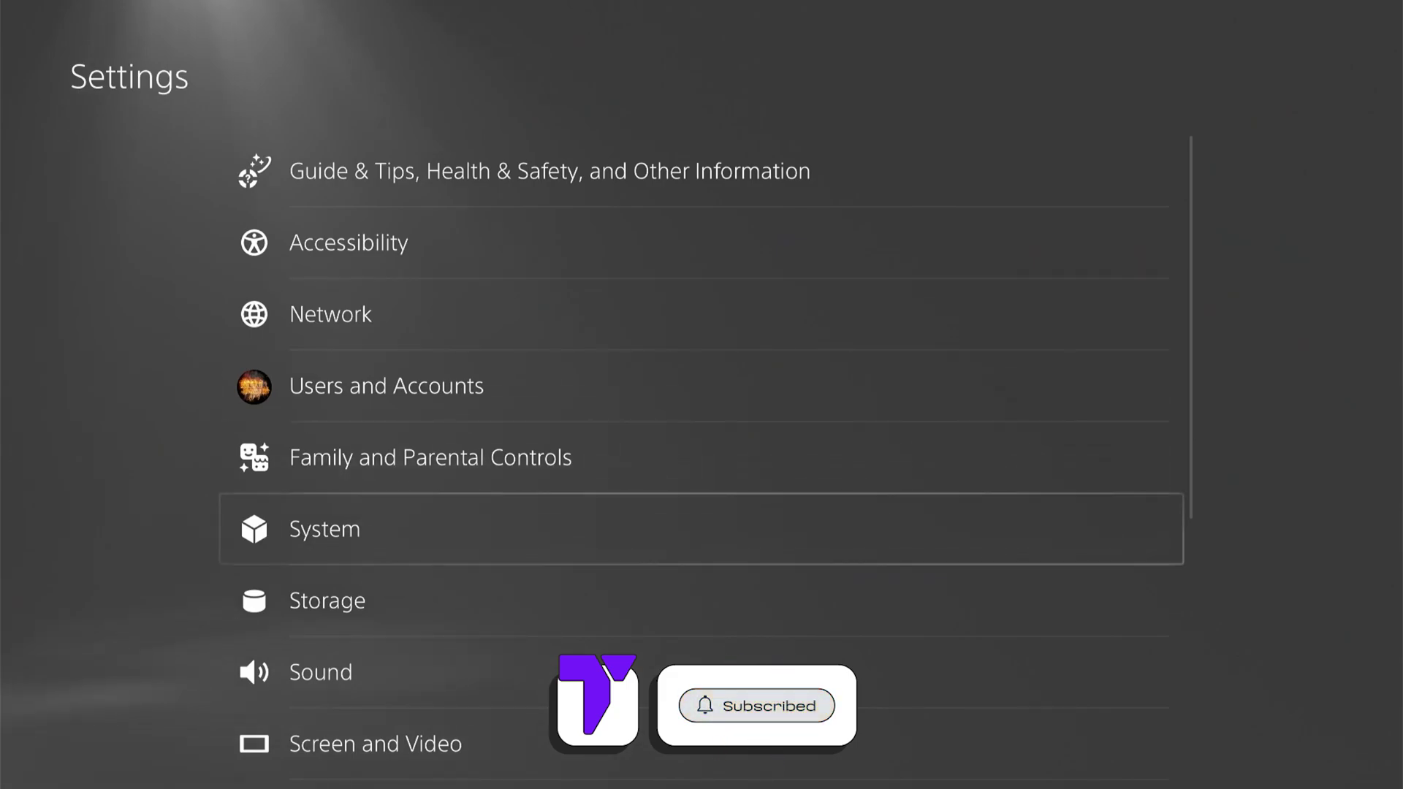
key("Down")
key("Return")
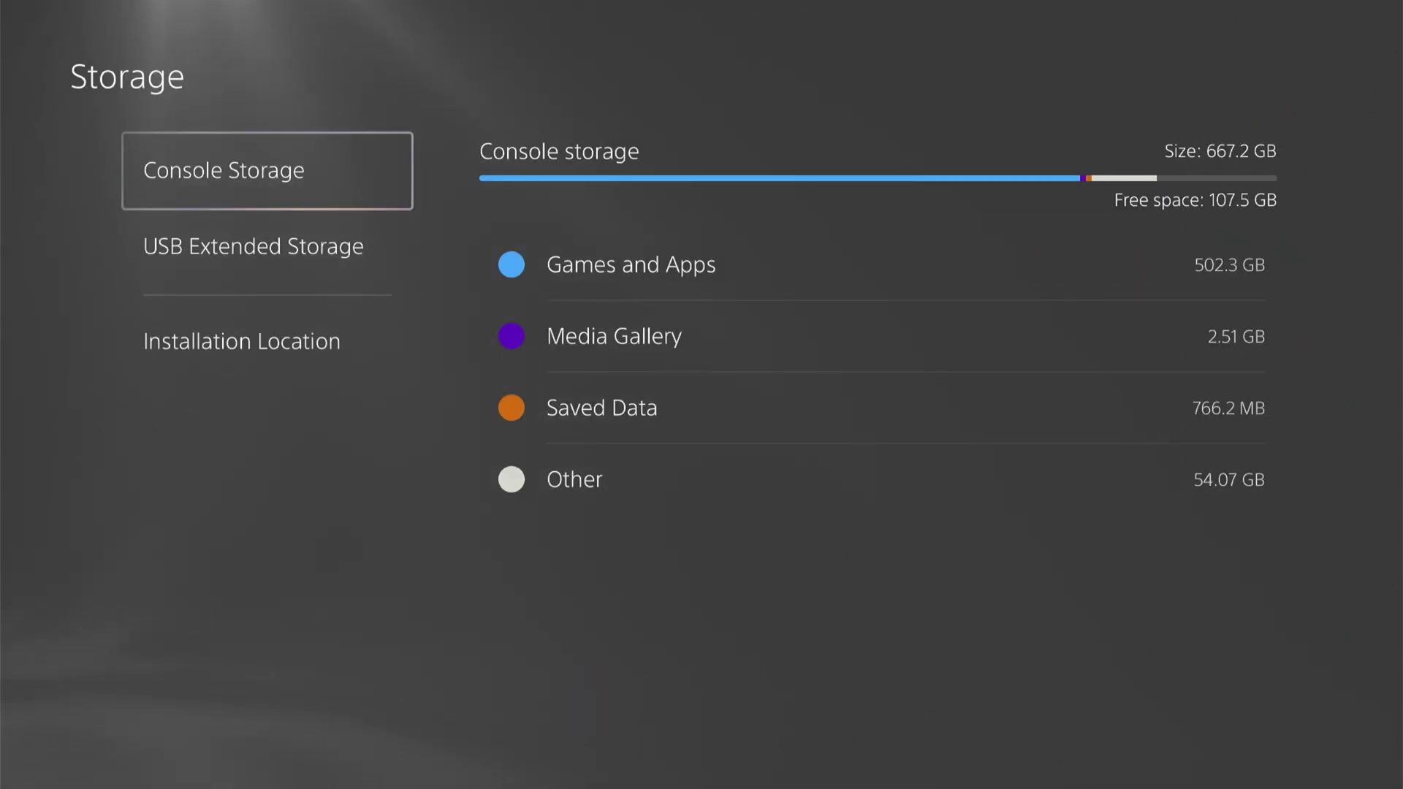
key("Right")
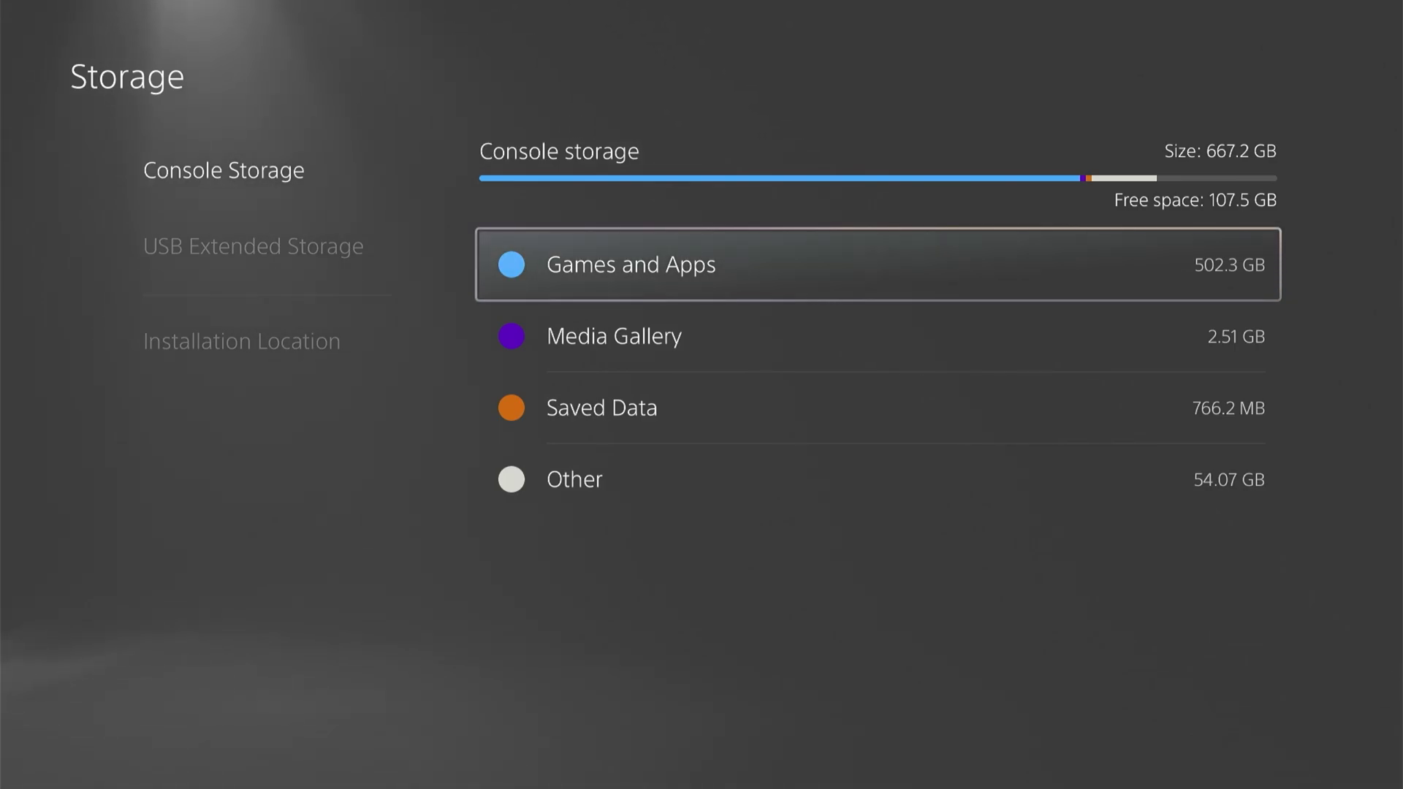
- Read the Other category's reserved-storage explanation and dismiss it
key("Down")
key("Down")
key("Down")
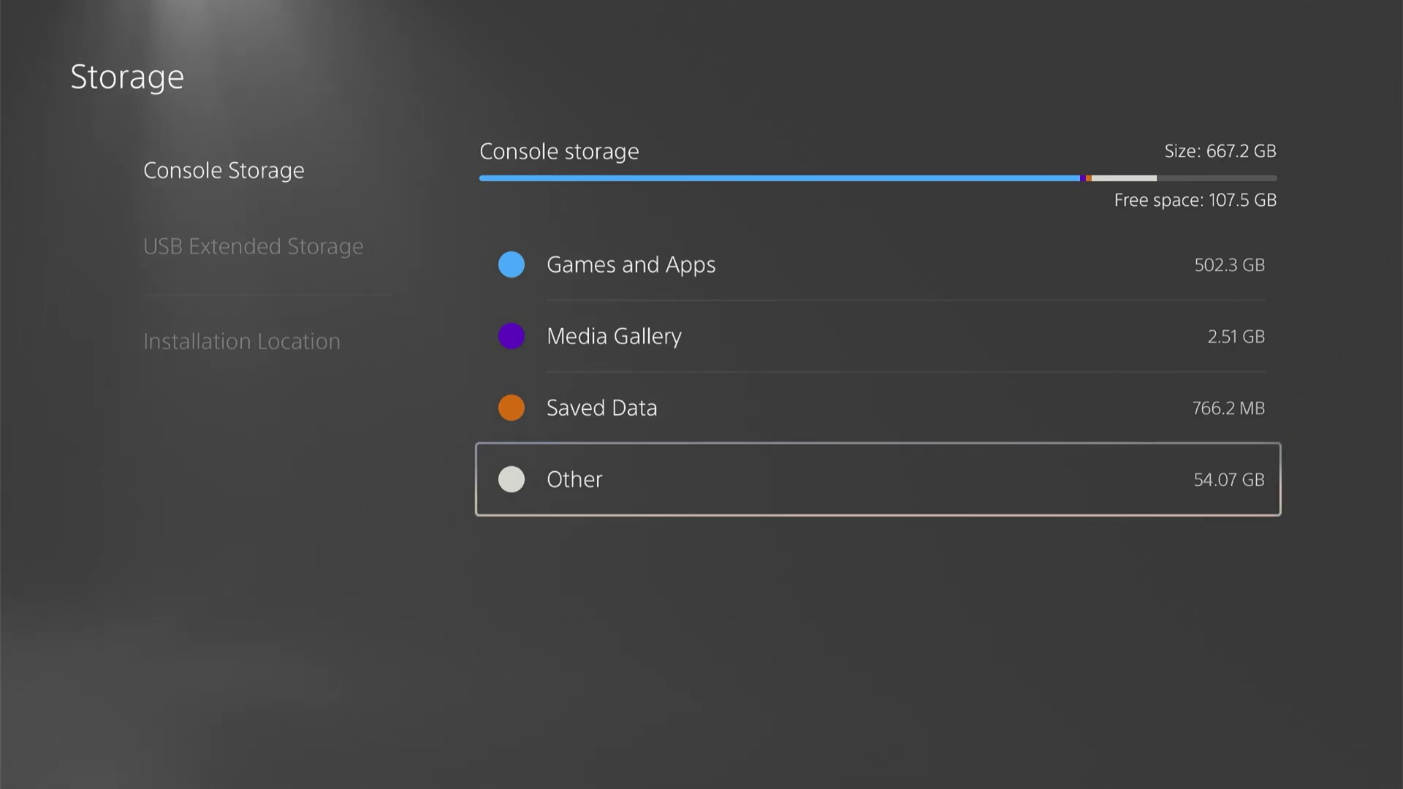
key("Up")
key("Down")
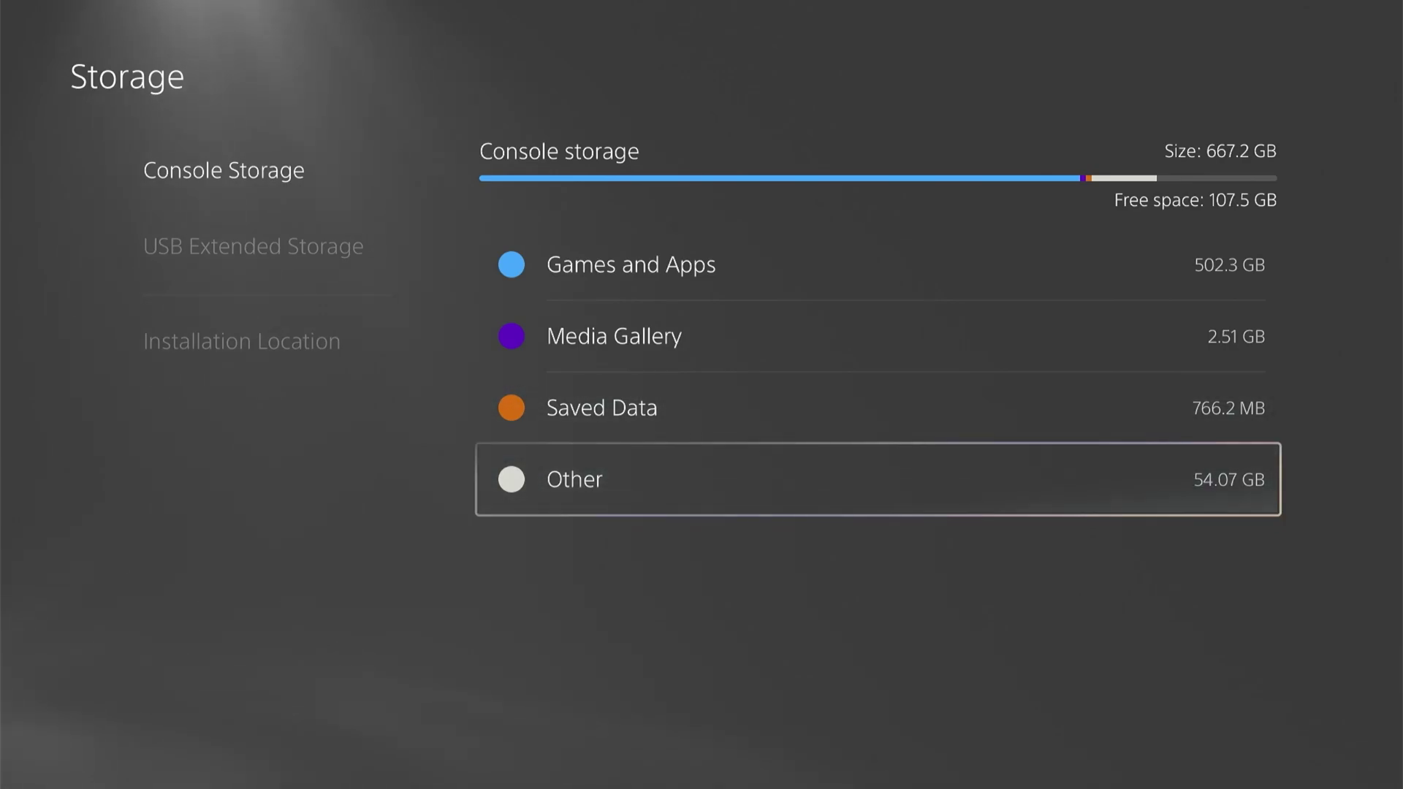
key("Return")
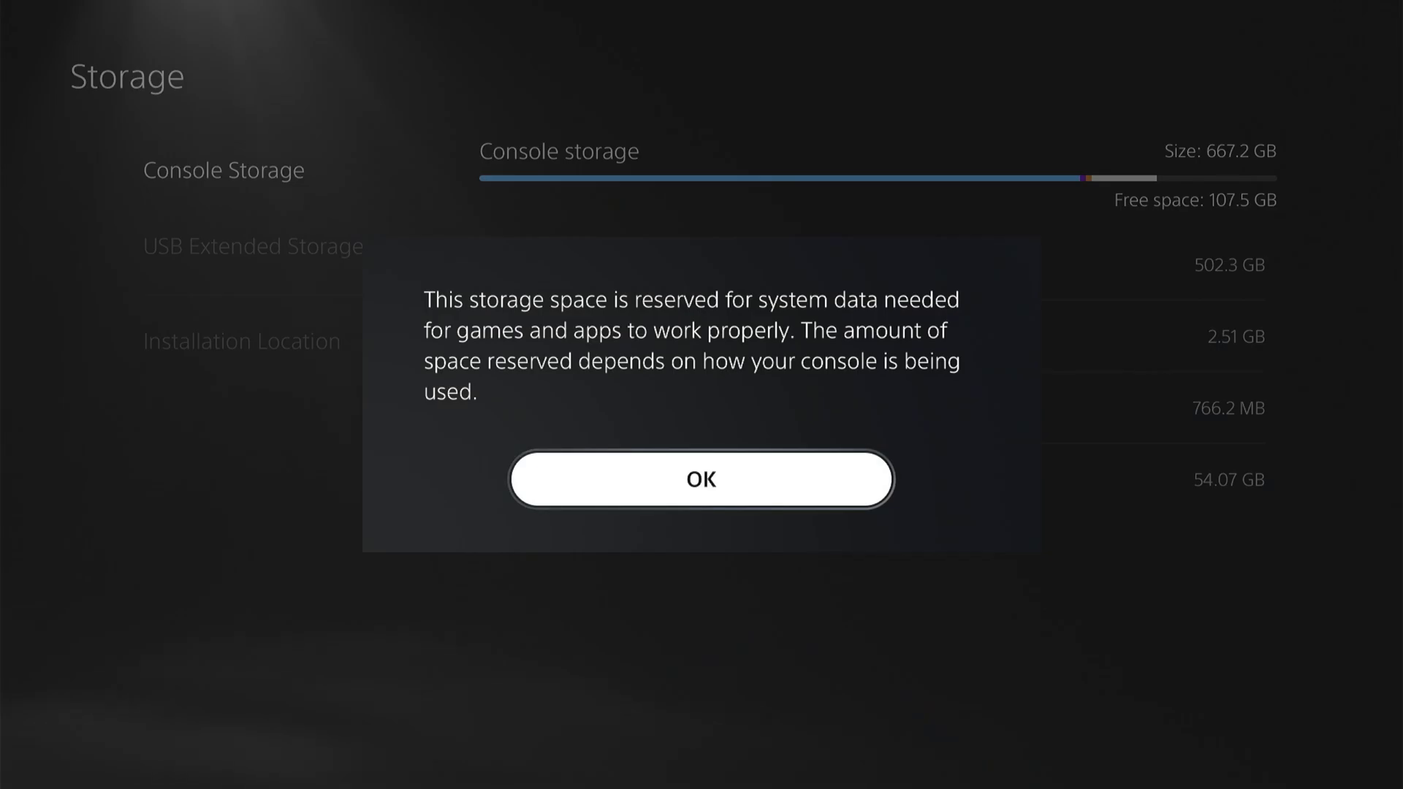
key("Return")
- Move up through the storage categories to Games and Apps
key("Up")
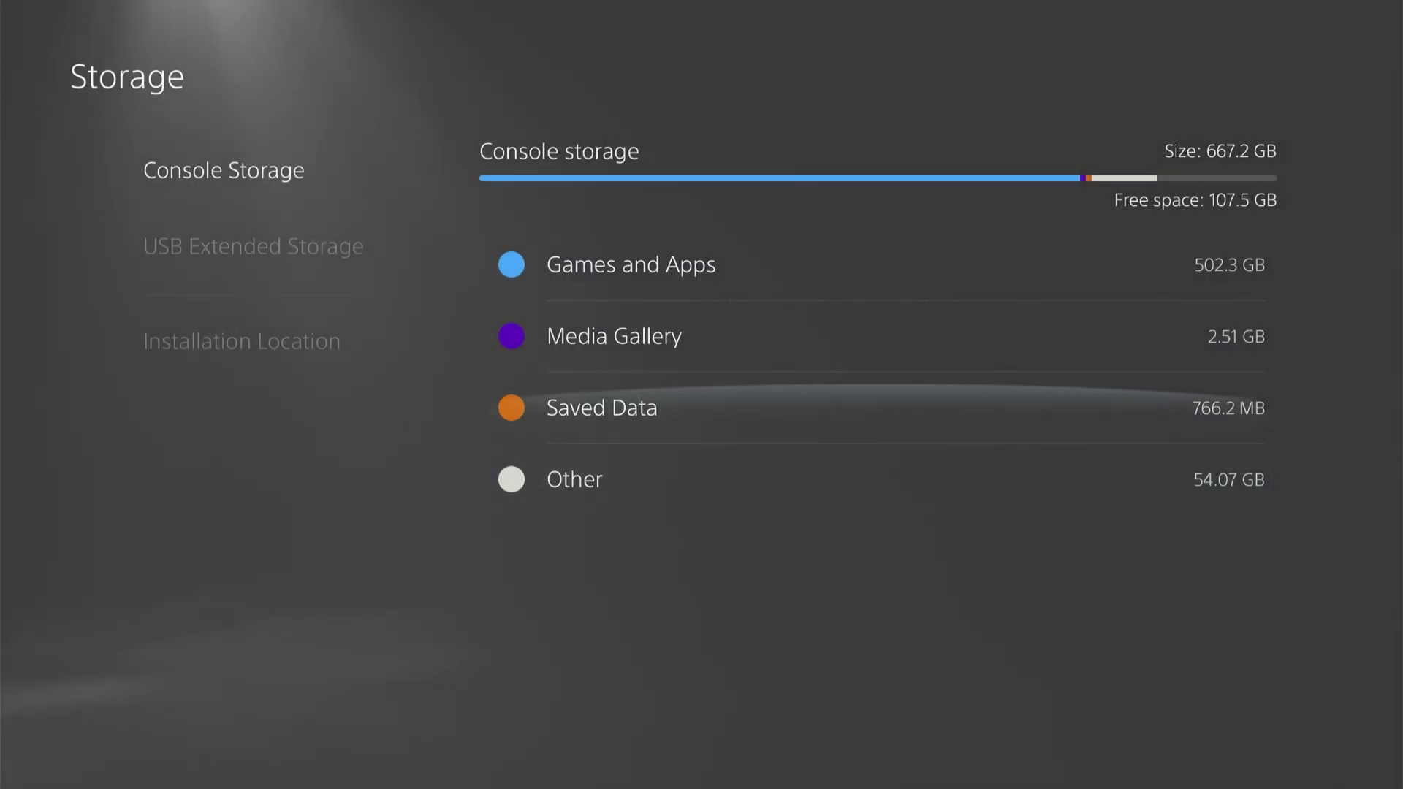
key("Up")
key("Down")
key("Up")
key("Up")
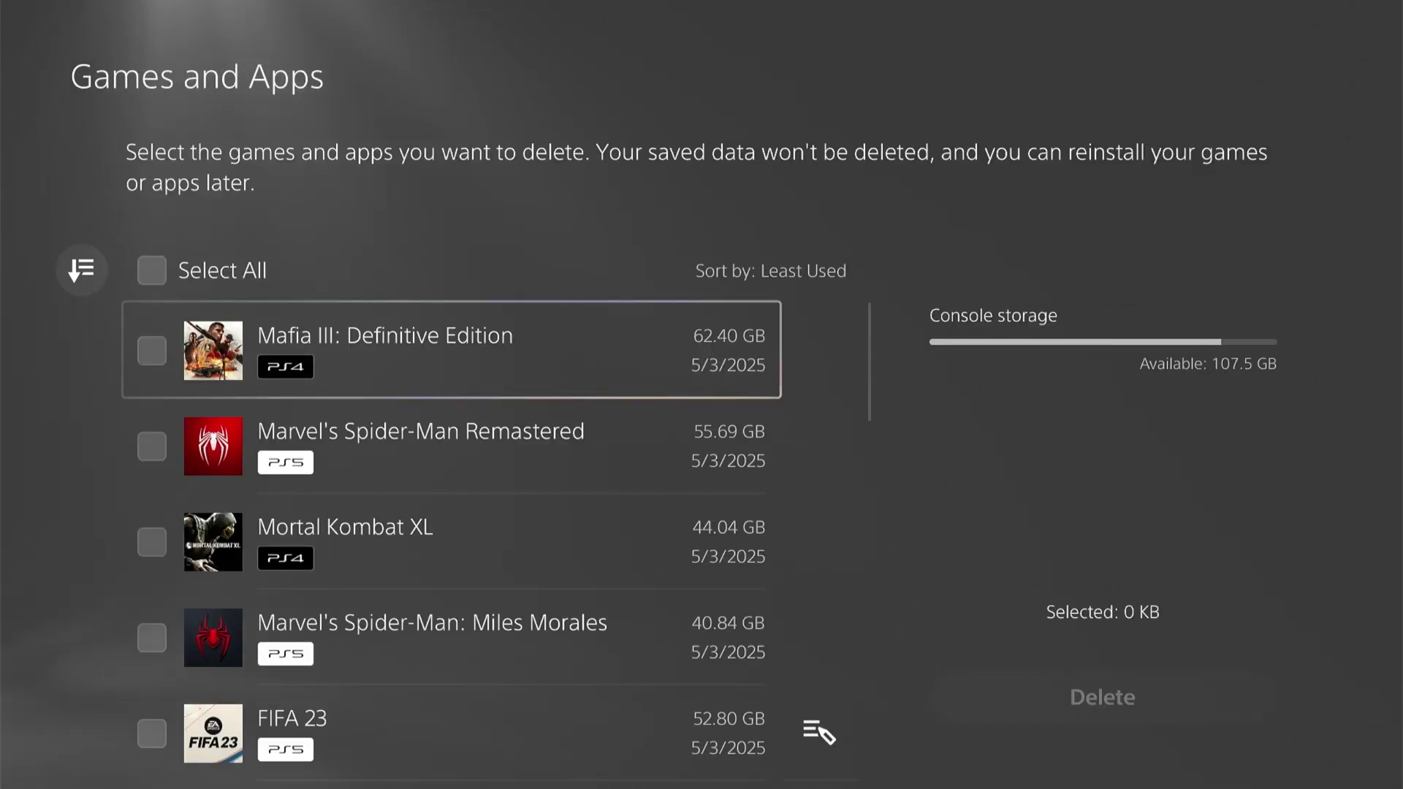
- Scroll past Mortal Kombat XL and Spider-Man Remastered and check Rocket League
key("Down")
key("Down")
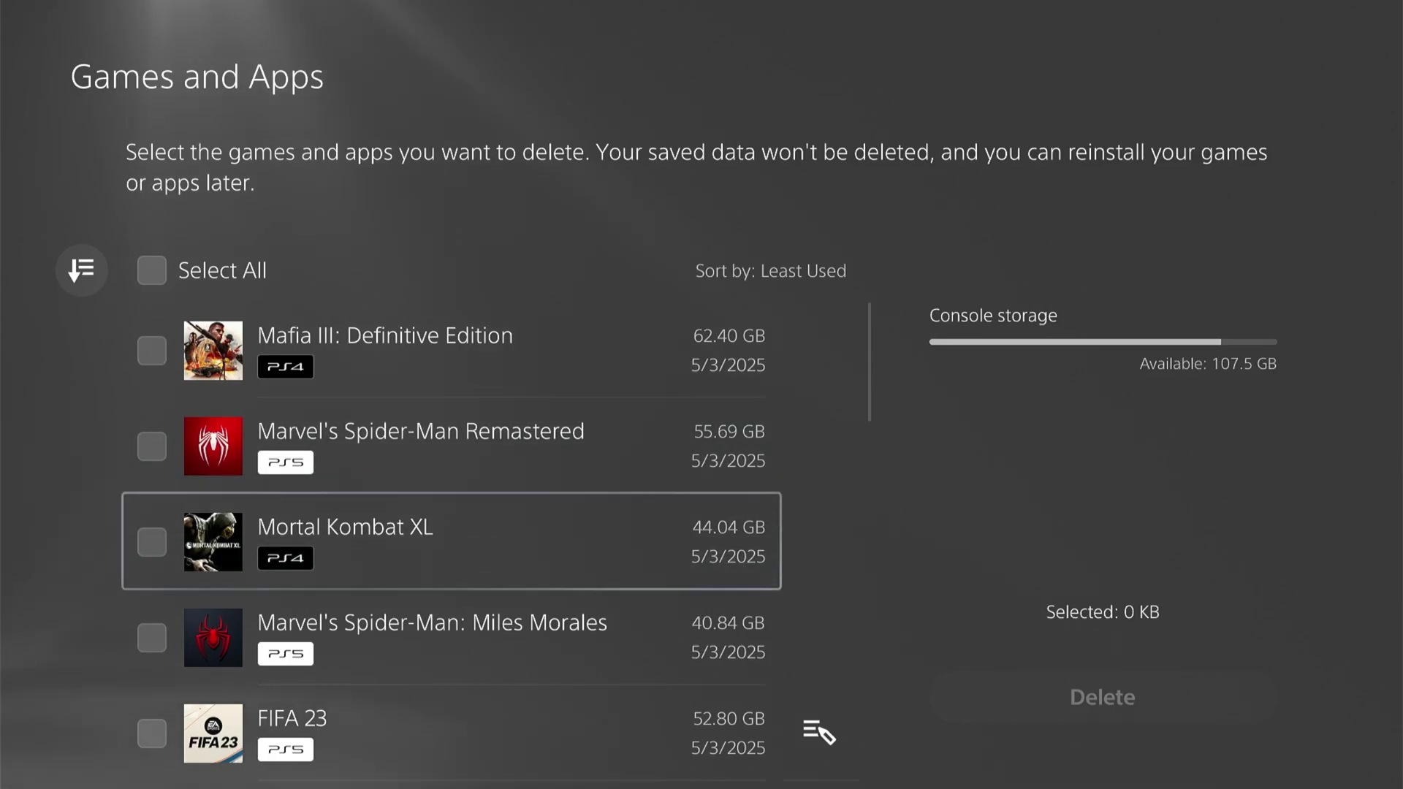
key("Up")
key("Down")
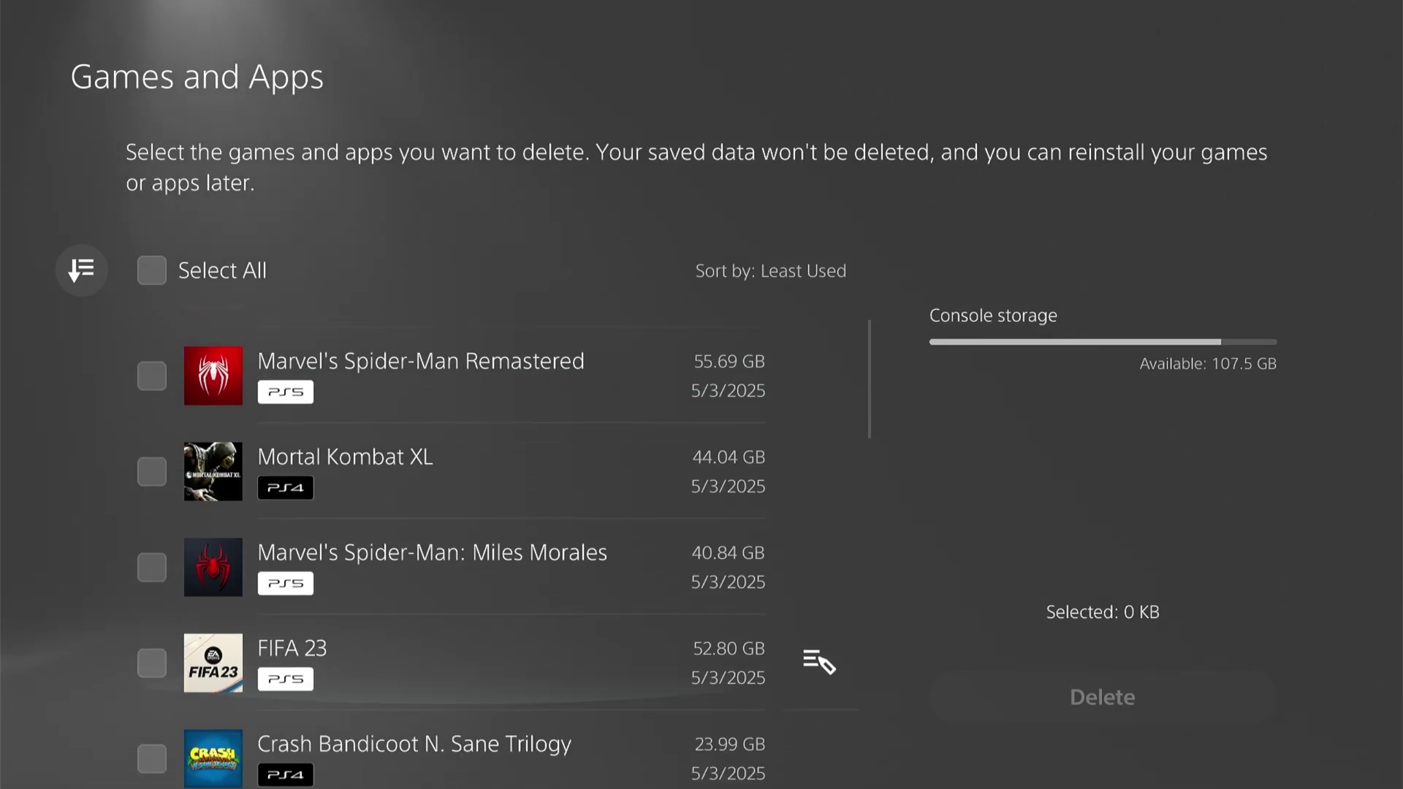
key("Down")
key("Down")
key("Down")
key("Down")
key("Down")
key("Down")
key("Down")
key("Down")
key("Down")
key("Down")
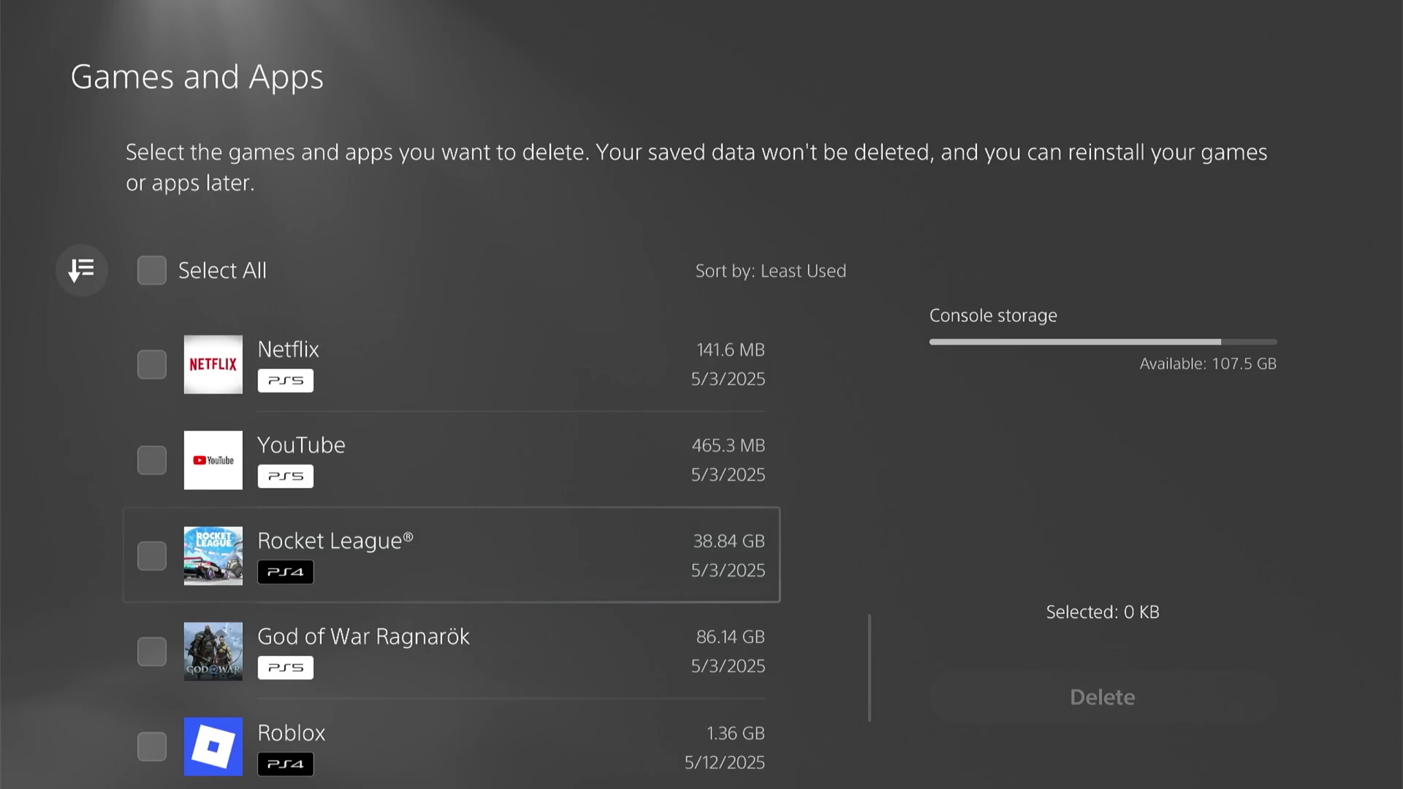
key("Return")
- Briefly mark Netflix and YouTube, then unmark them, keeping only Rocket League (38.84 GB)
key("Up")
key("Up")
key("Up")
key("Down")
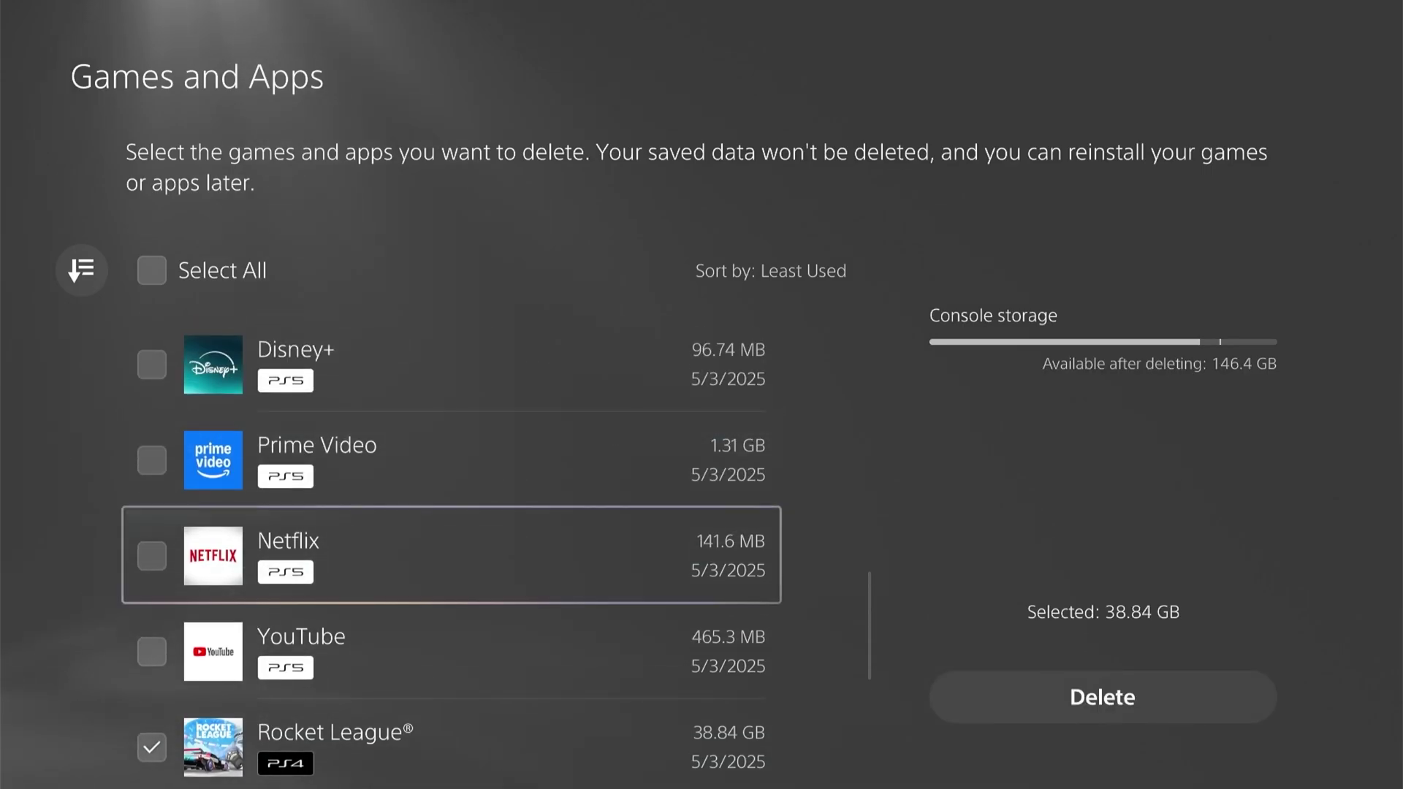
key("Return")
key("Down")
key("Return")
key("Up")
key("Return")
key("Down")
key("Return")
key("Down")
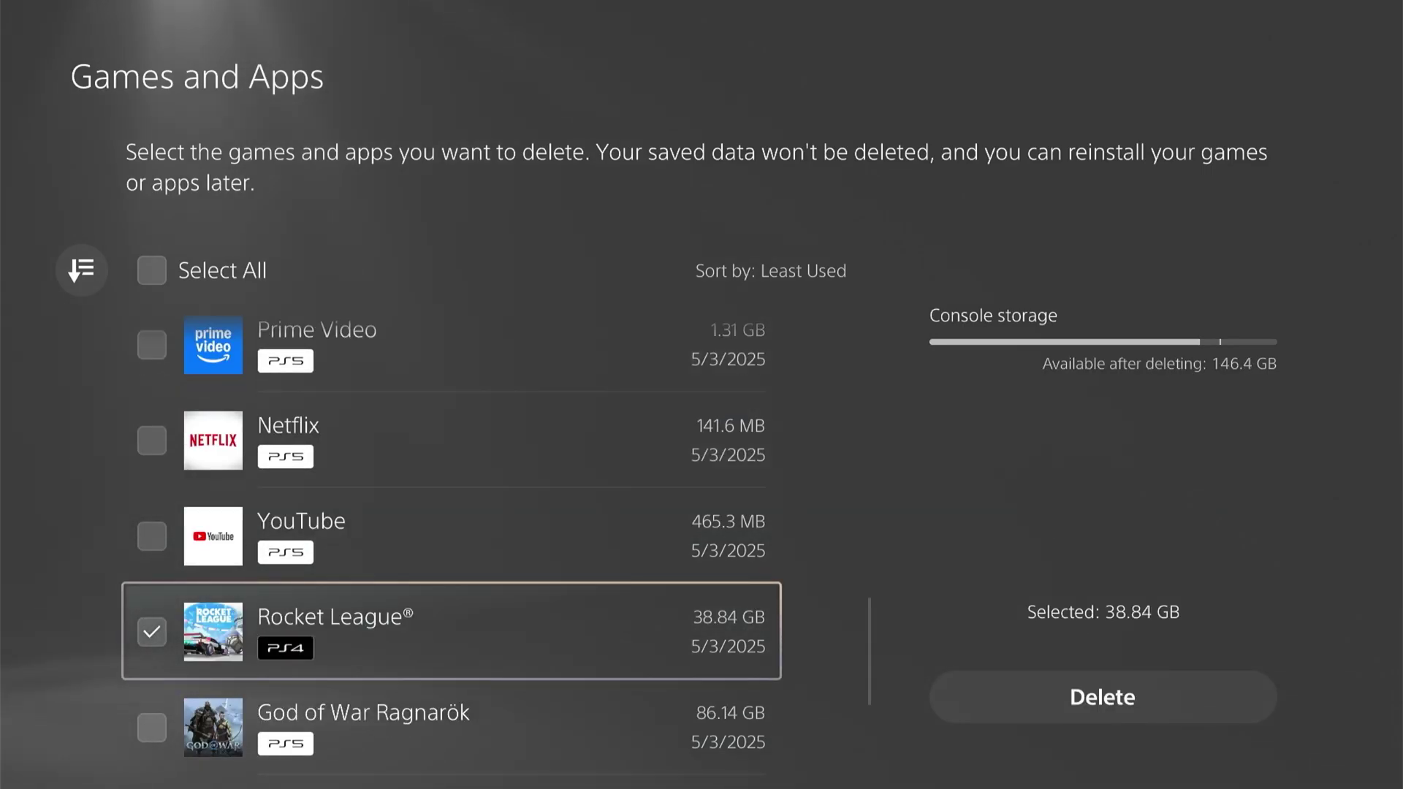
- Delete the checked Rocket League and confirm with OK
key("Right")
key("Return")
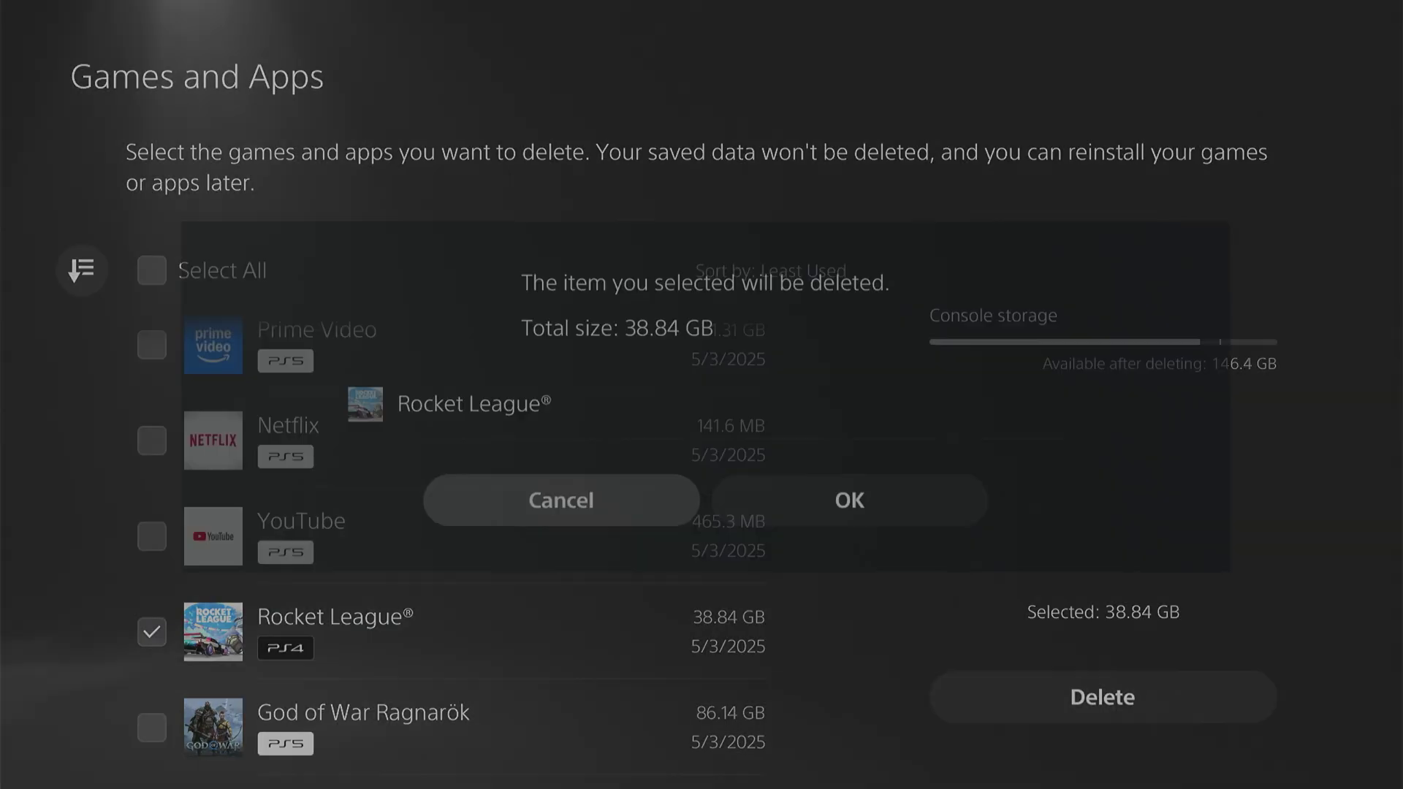
key("Right")
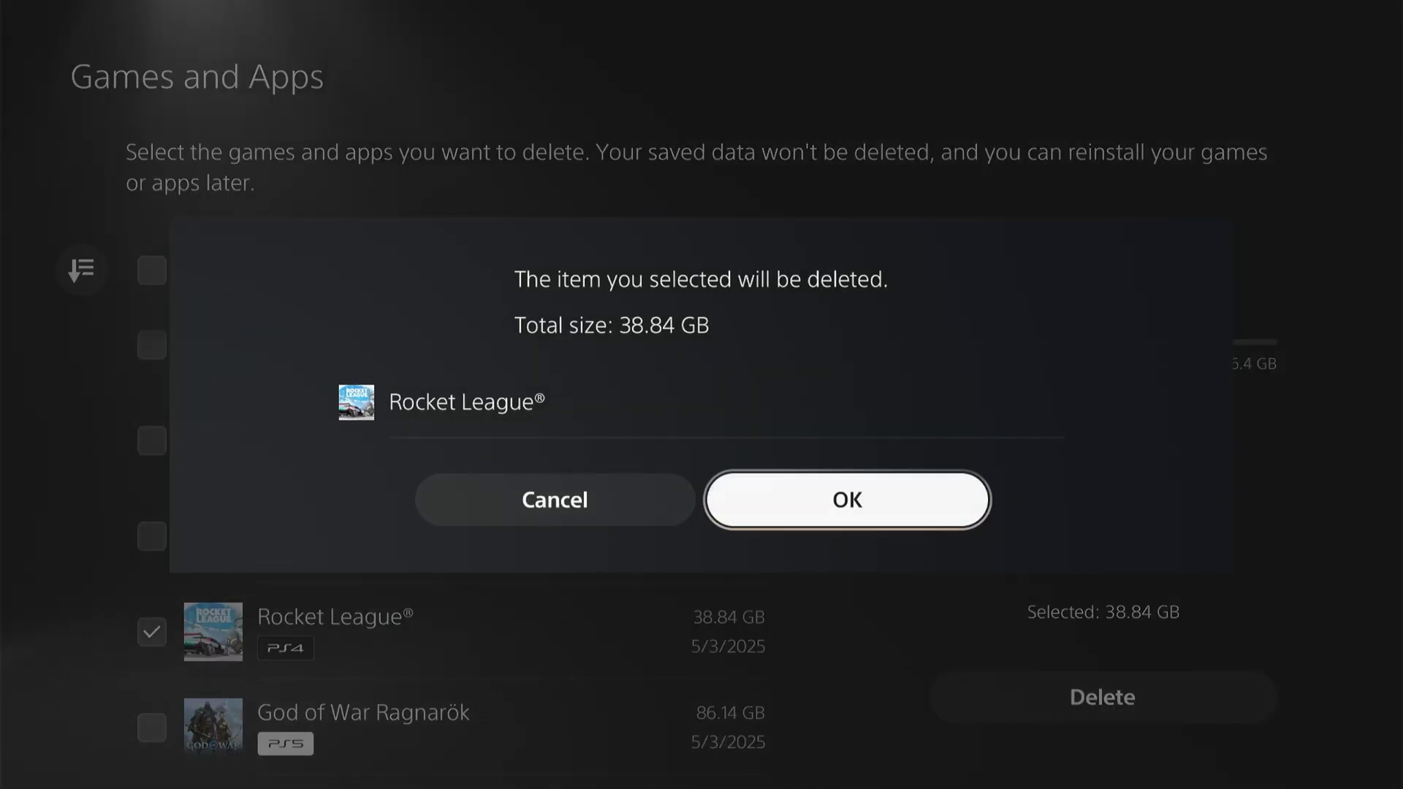
key("Return")
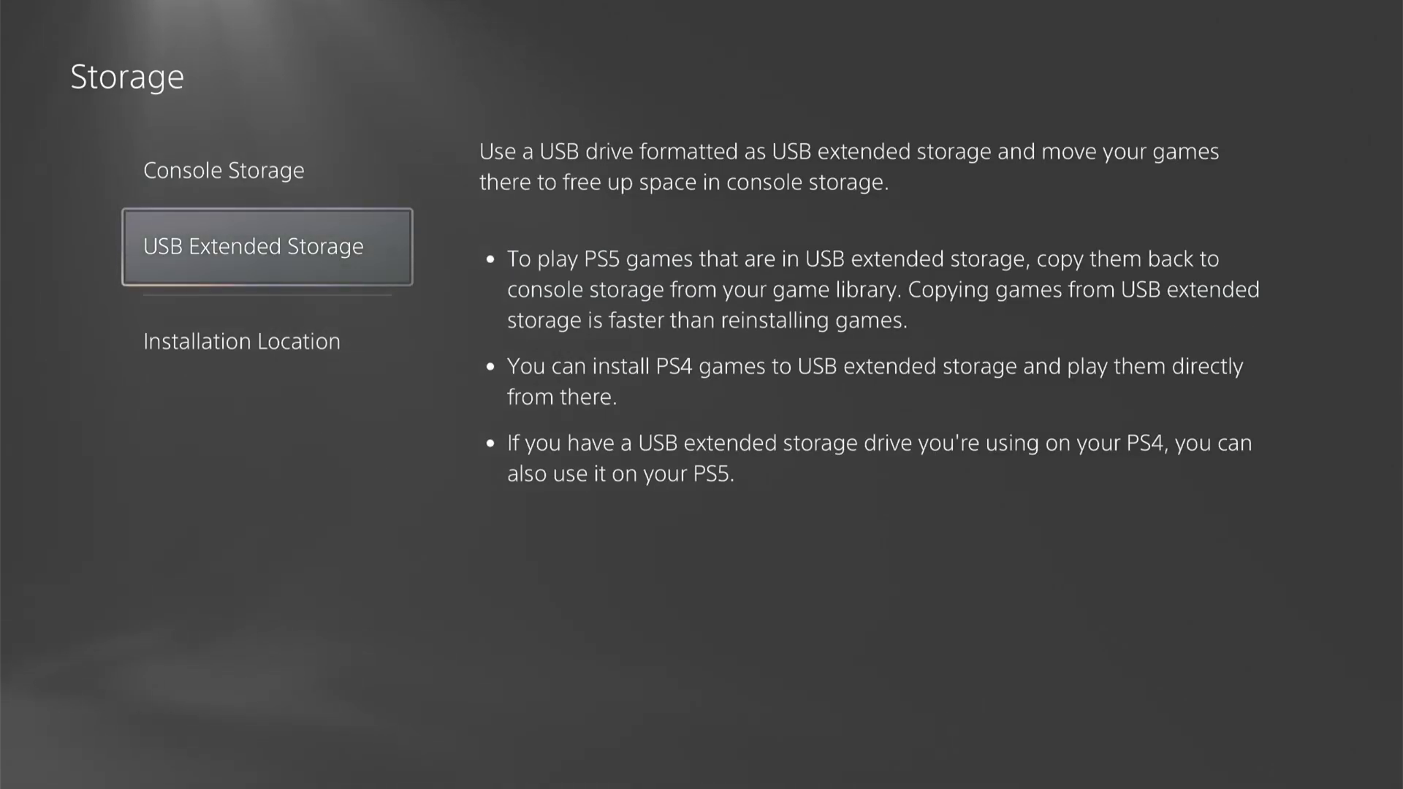
- Check USB Extended Storage, return to Console Storage, and exit Settings
key("Up")
key("Down")
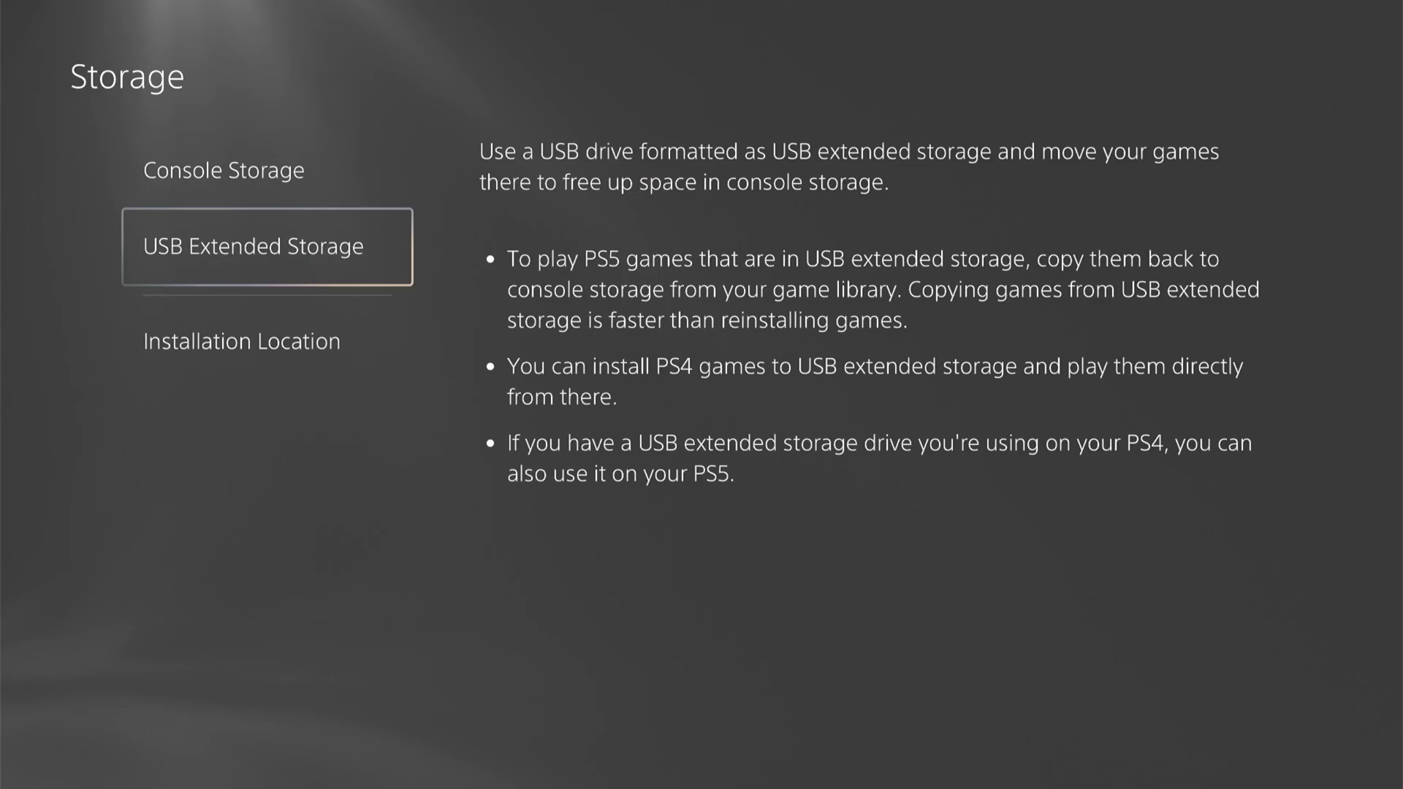
key("Up")
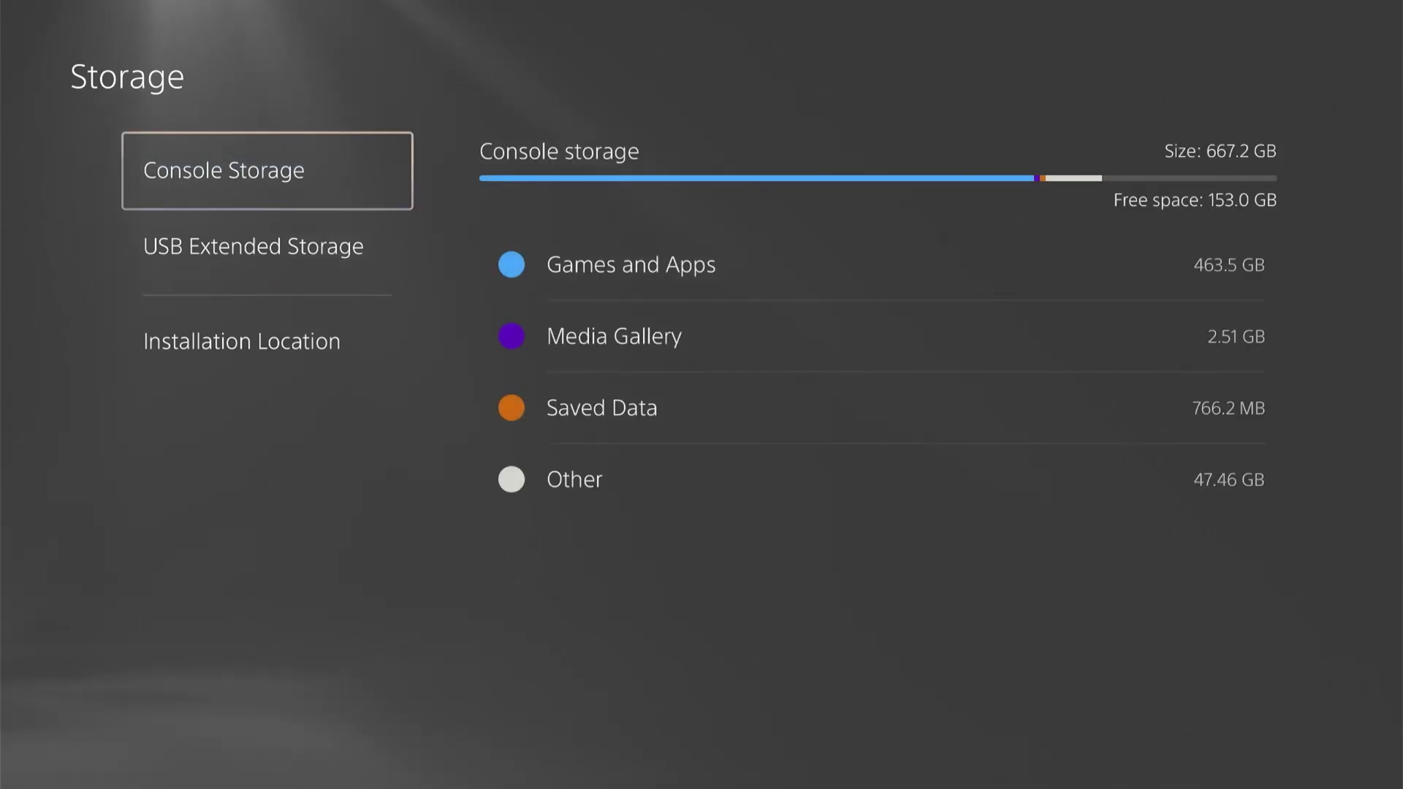
key("Escape")
key("Escape")
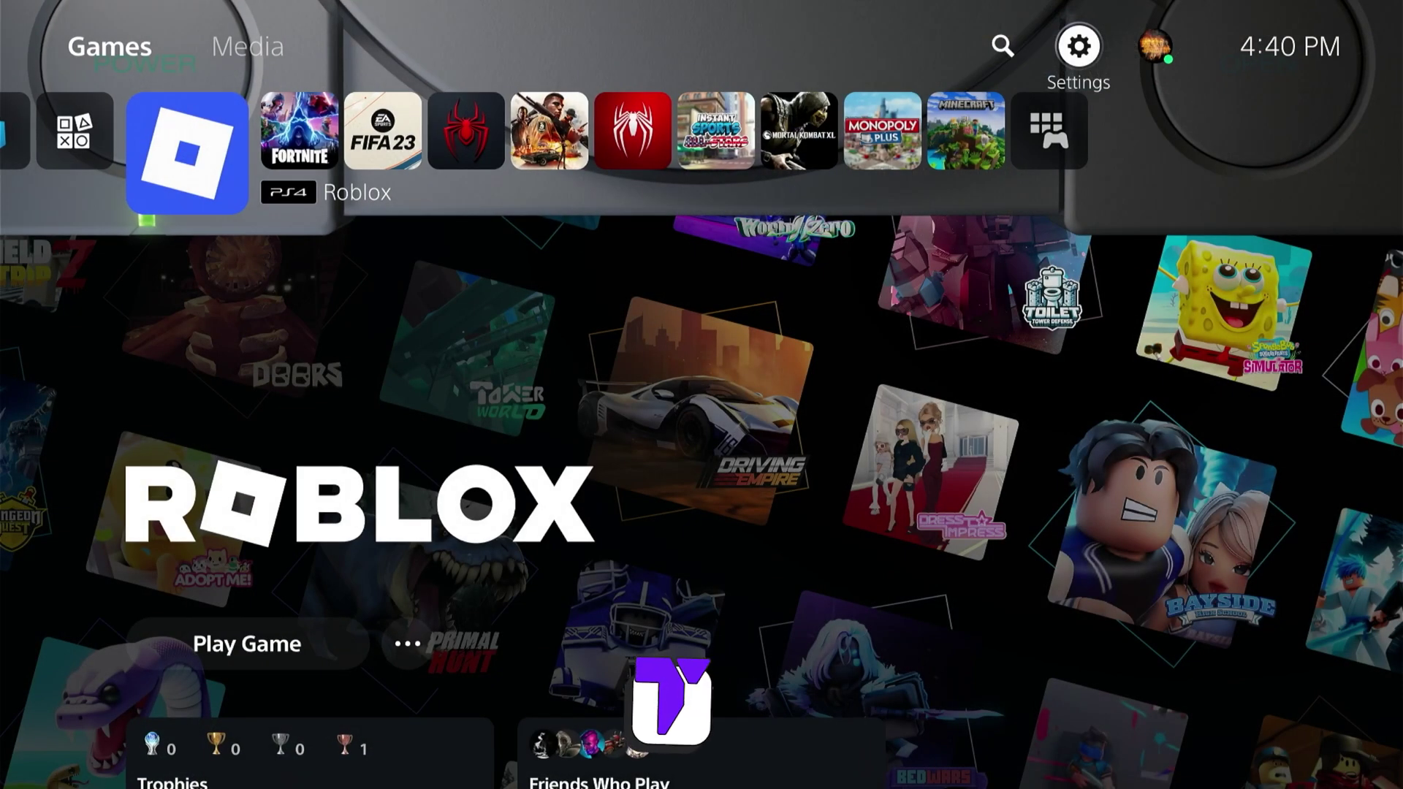
- Move along the home screen to the Welcome hub showing 153.0 GB free
key("Left")
key("Down")
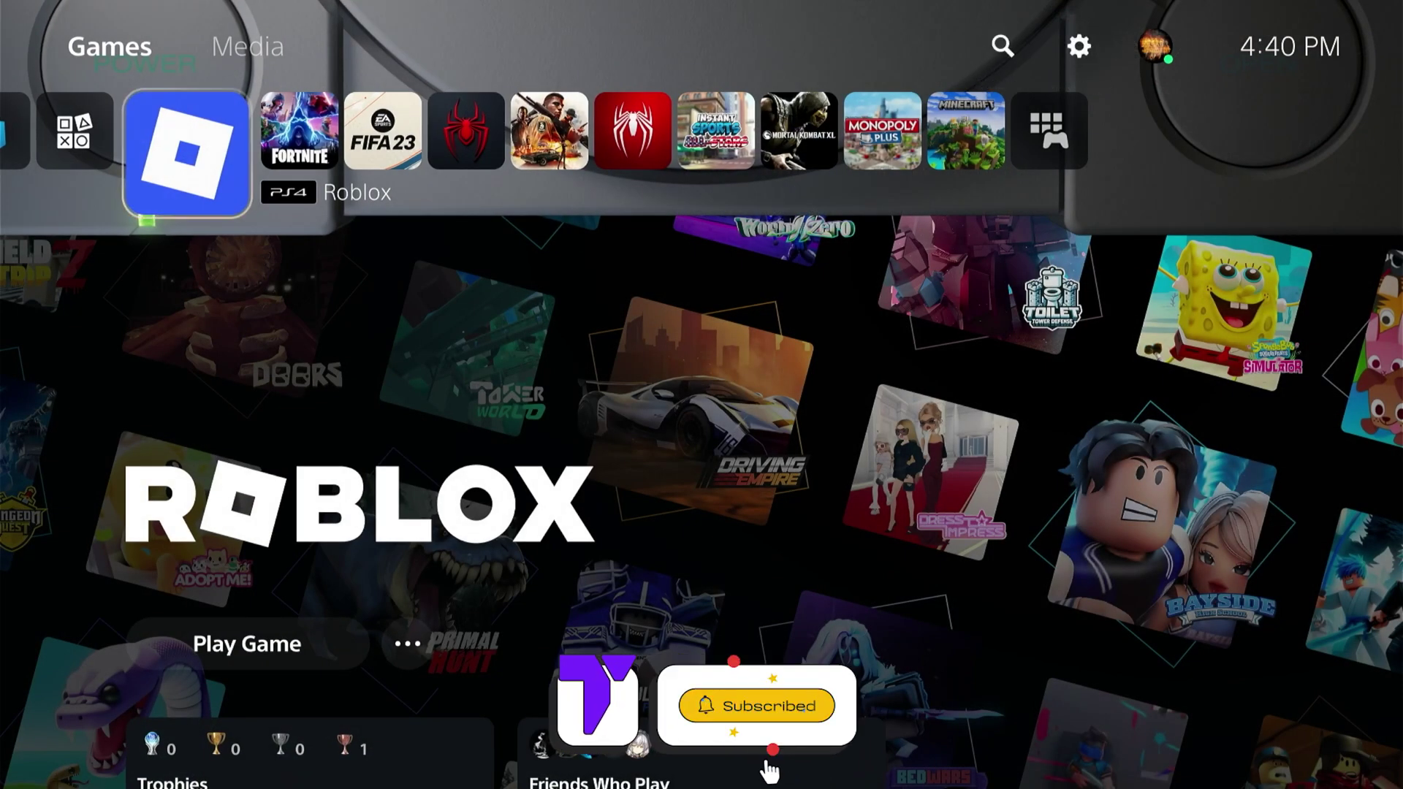
key("Left")
key("Left")
key("Right")
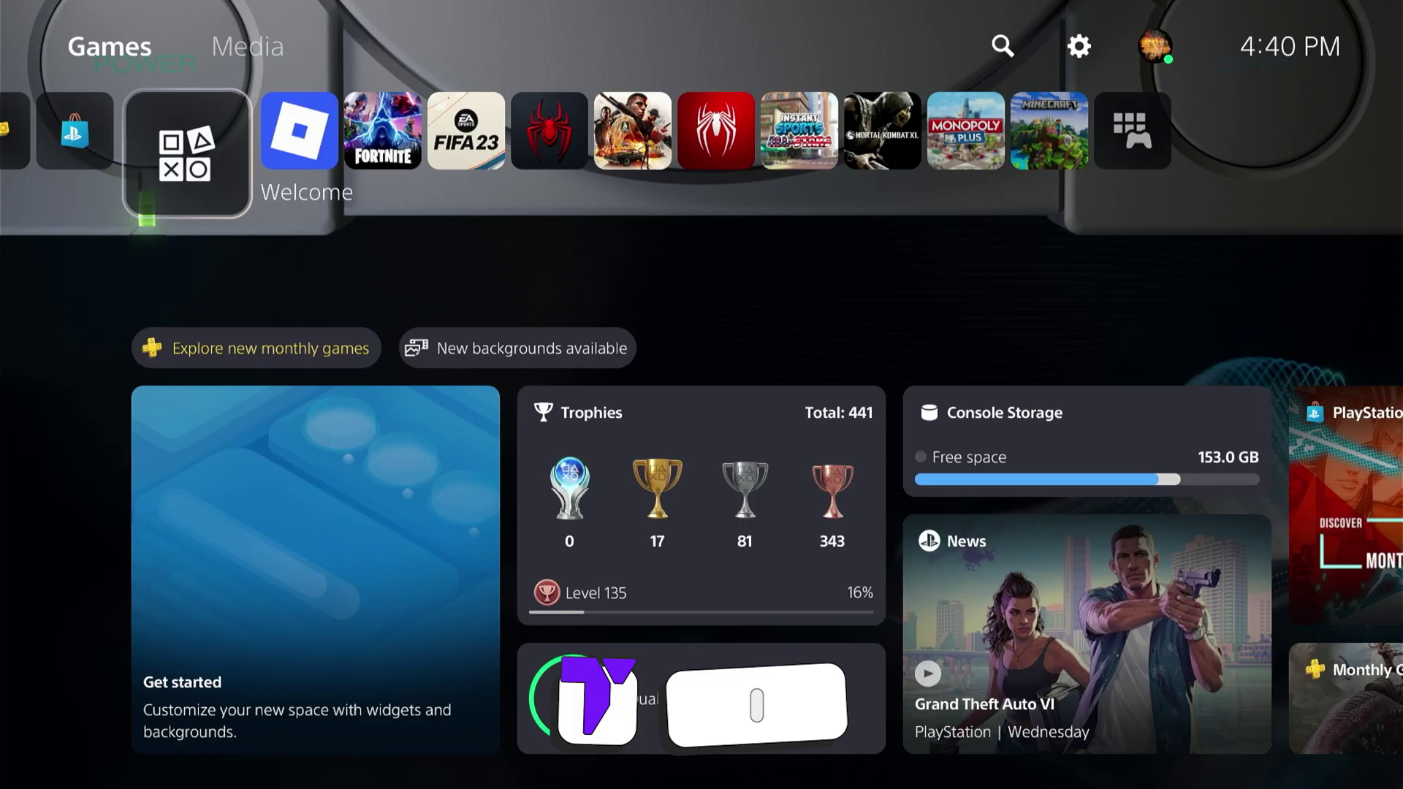